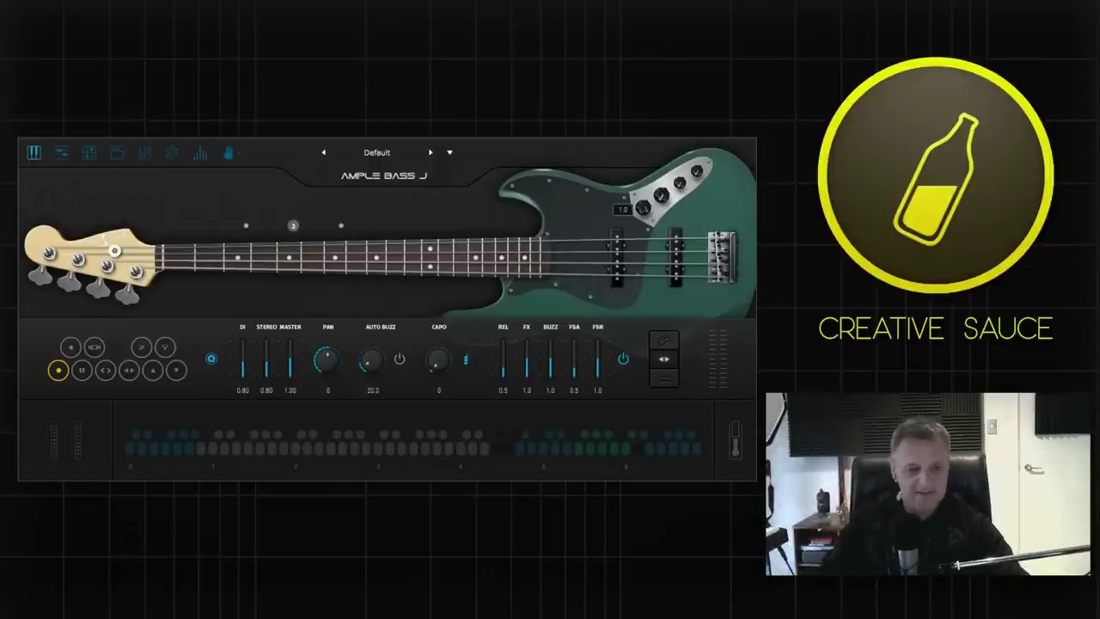
pyautogui.press('space')
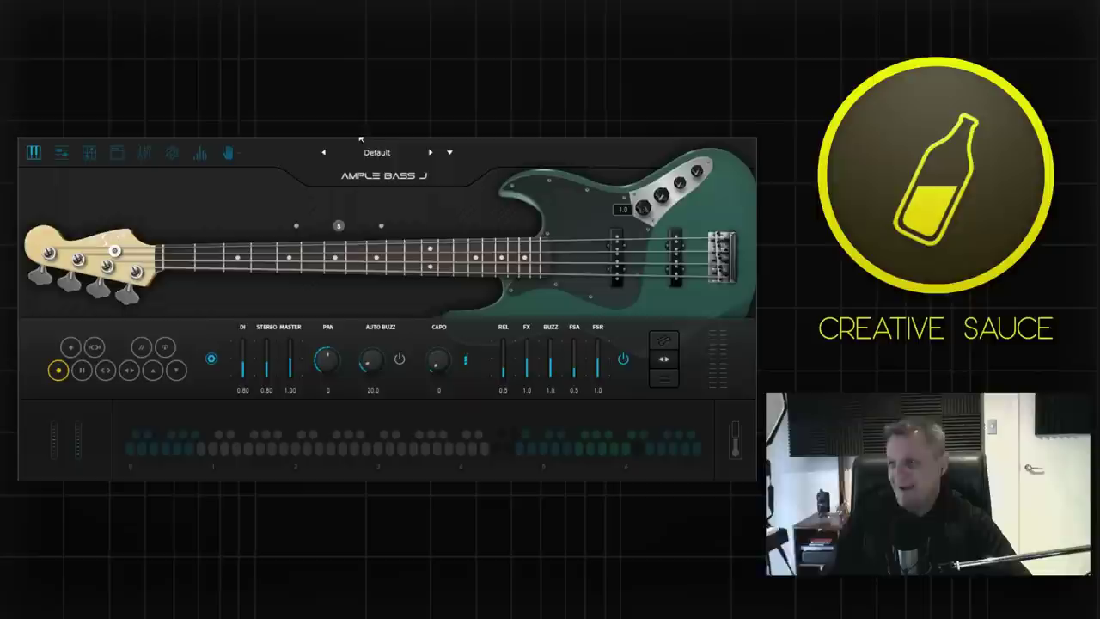
# Step: View the riff editor, then show the Bass Tab Player's 'Welcome to Bass Tab Player' tab at tempo 110
pyautogui.click(62, 153)
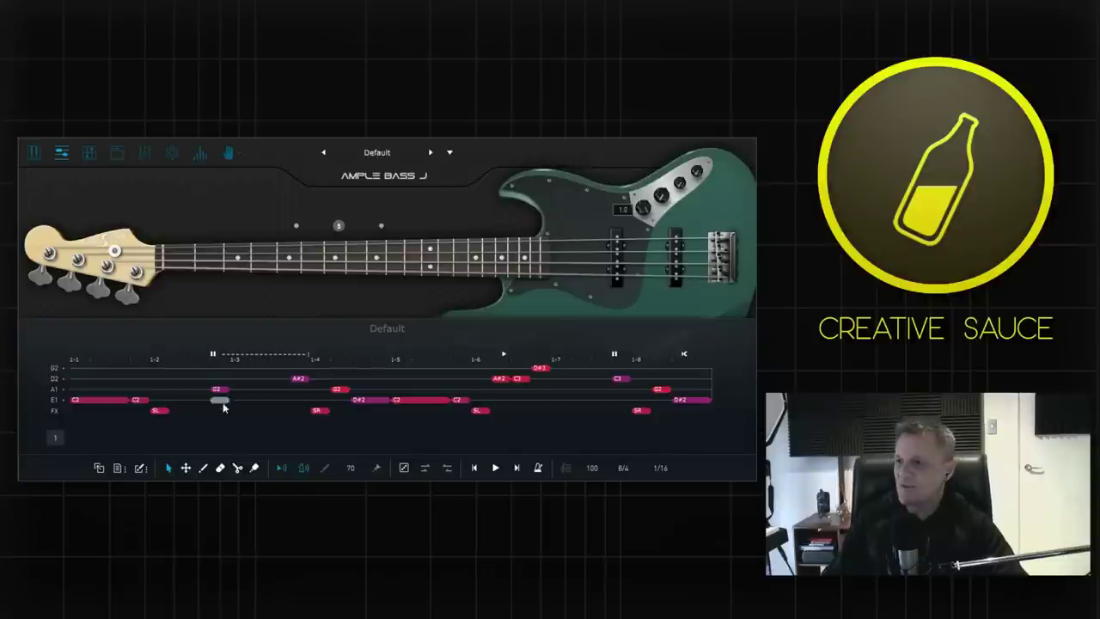
pyautogui.click(90, 154)
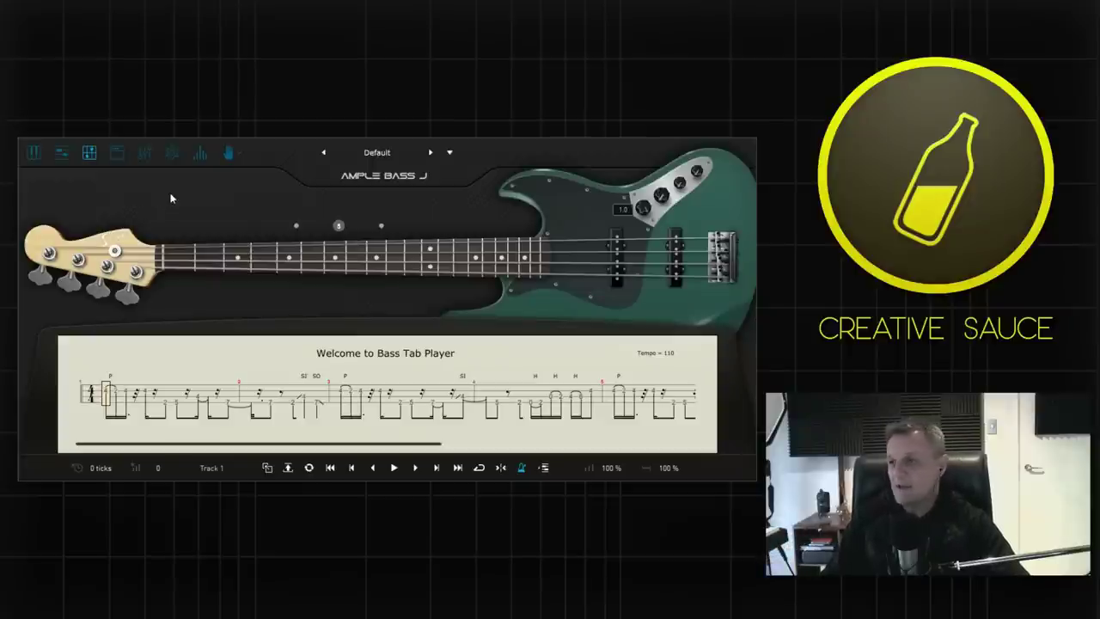
# Step: On the effects page, view the compressor, EQ and delay modules, ending on the Room reverb
pyautogui.click(145, 154)
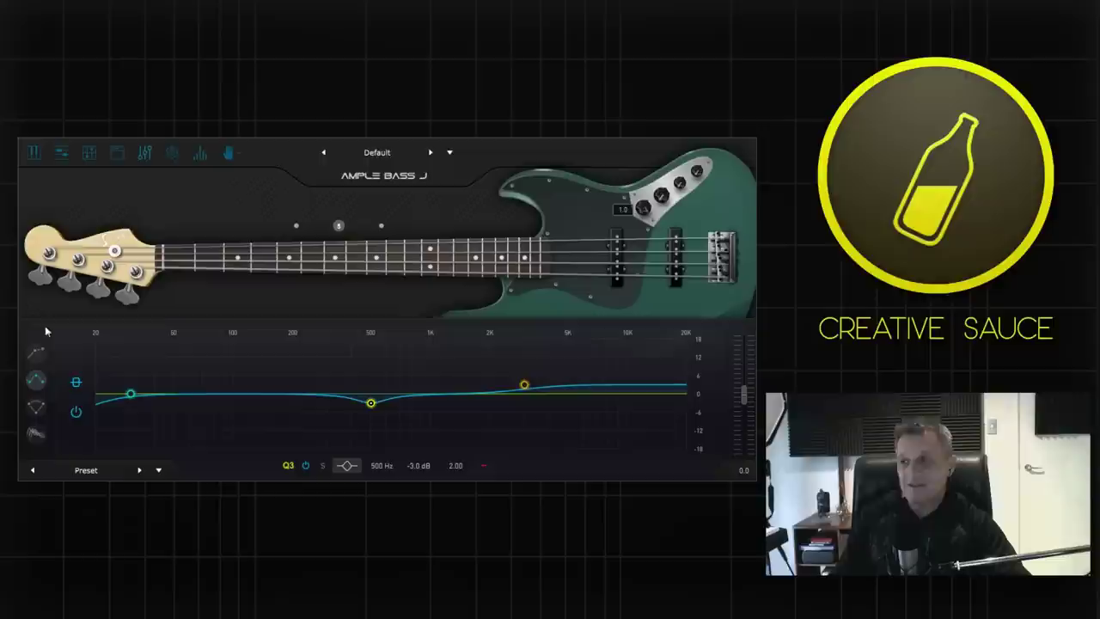
pyautogui.click(37, 352)
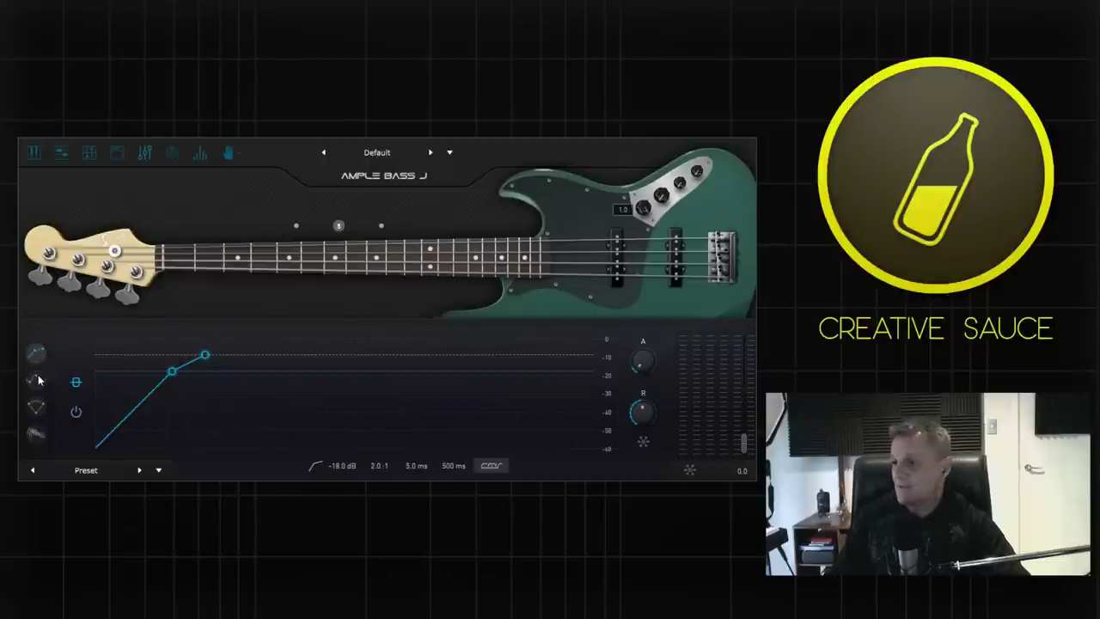
pyautogui.click(37, 380)
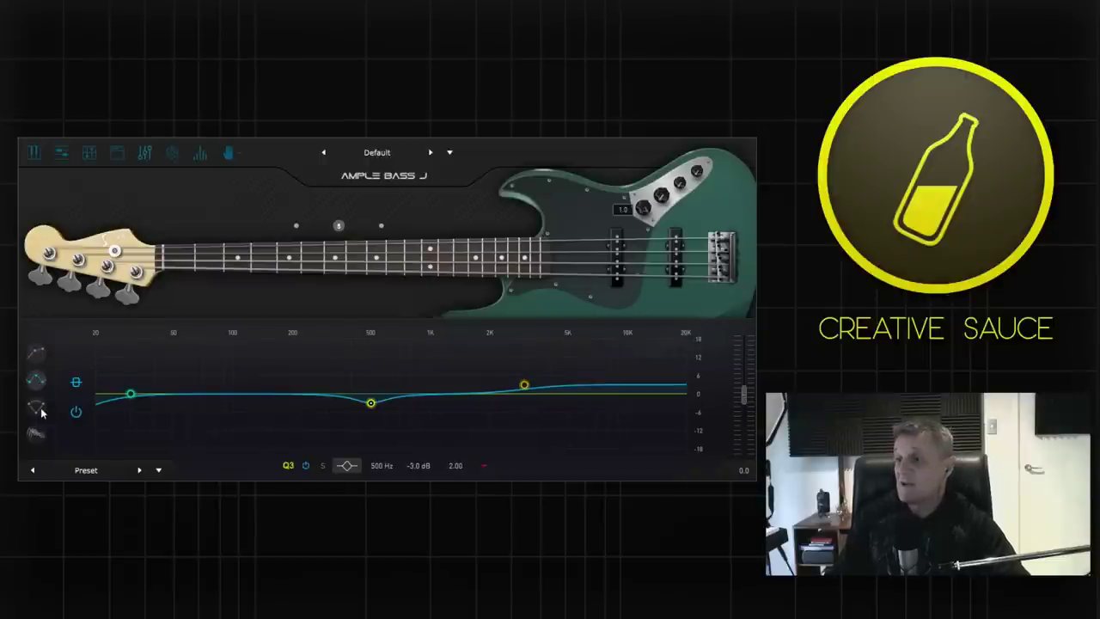
pyautogui.click(37, 407)
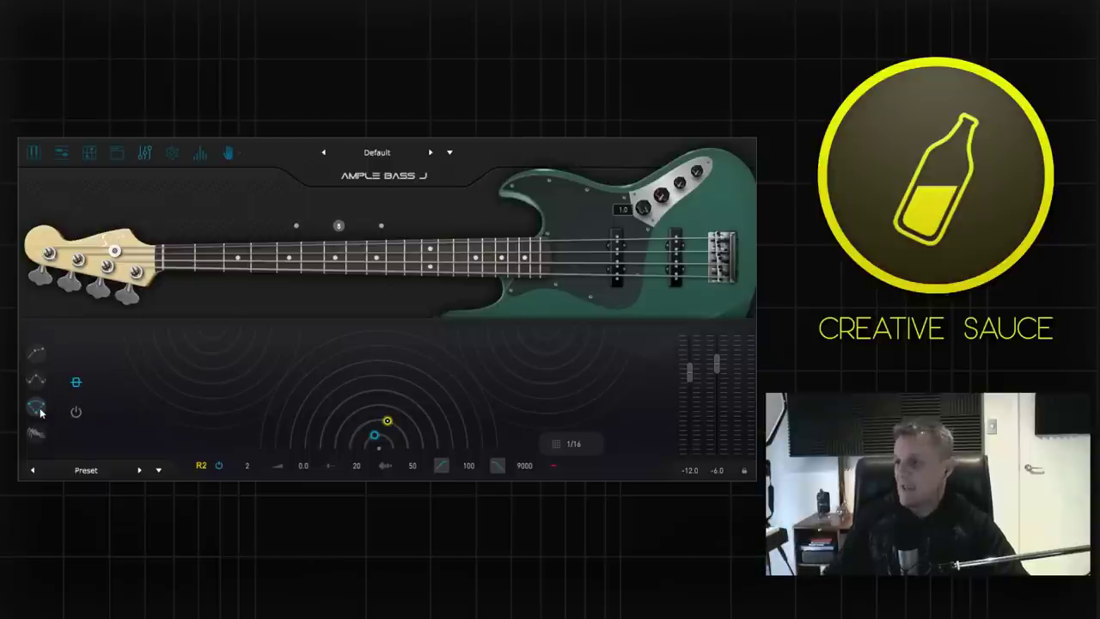
pyautogui.click(36, 434)
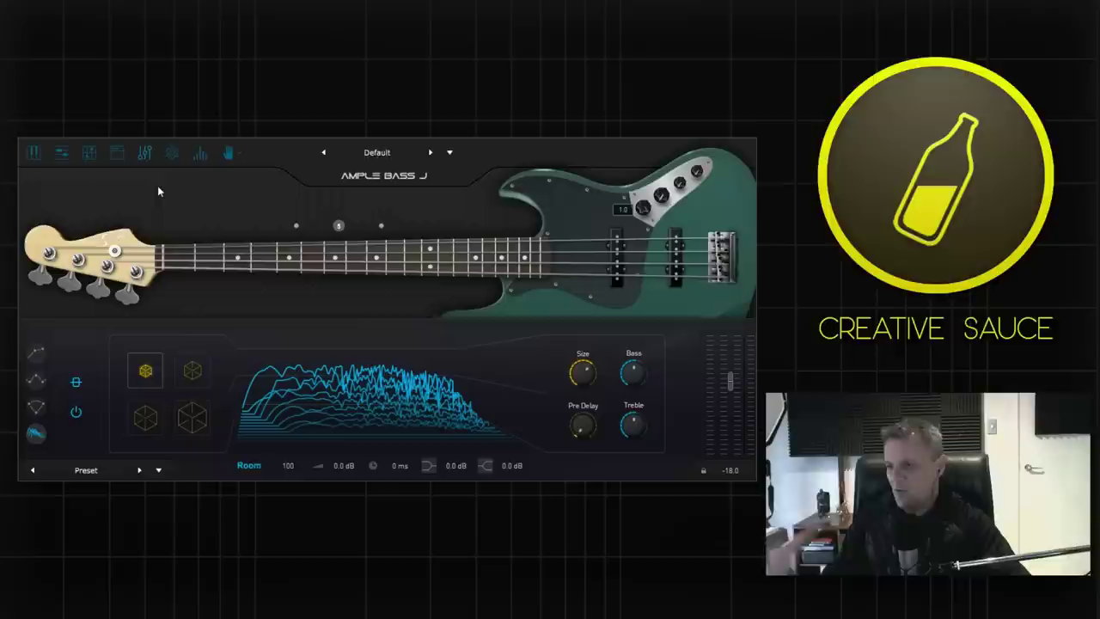
# Step: On the amp page, cycle through the Bass 500 and Bass Pro heads back to the tube amp
pyautogui.click(117, 153)
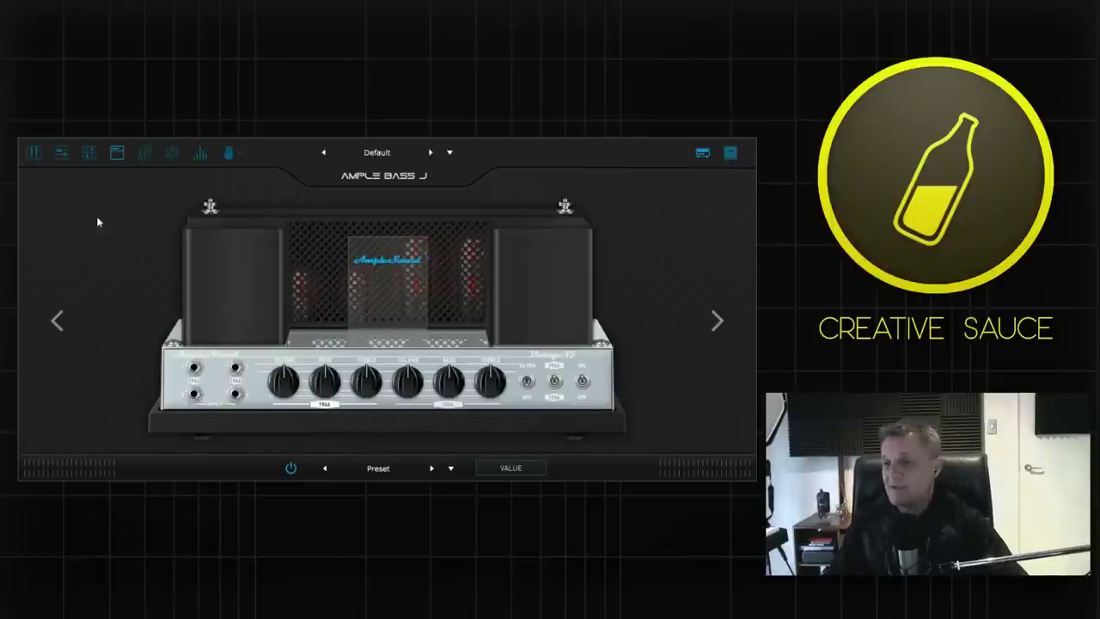
pyautogui.click(718, 322)
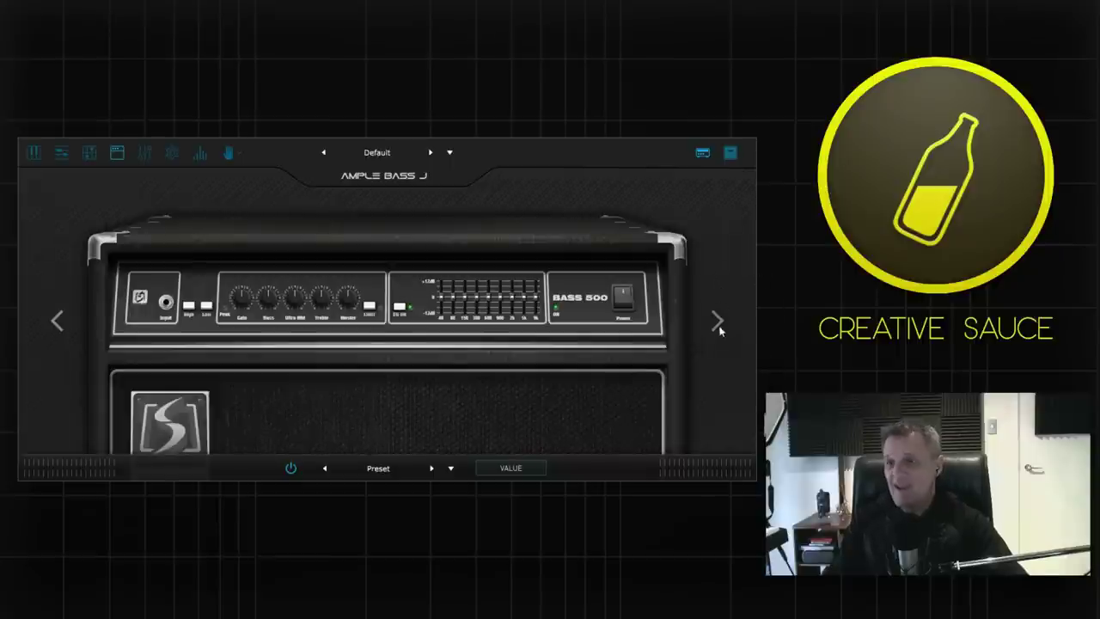
pyautogui.click(719, 323)
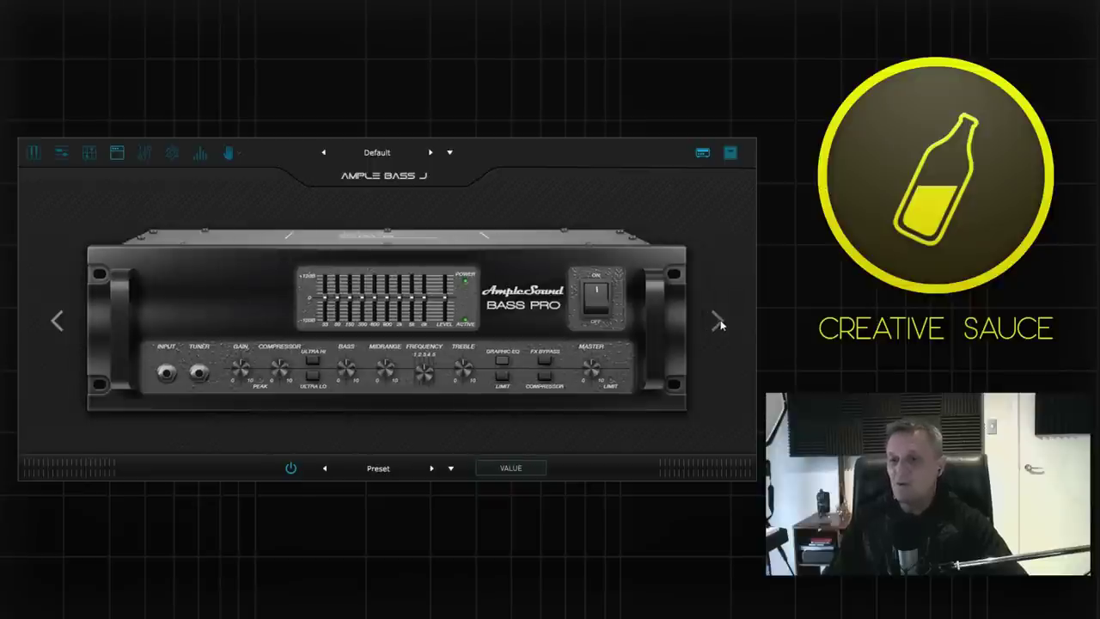
pyautogui.click(719, 323)
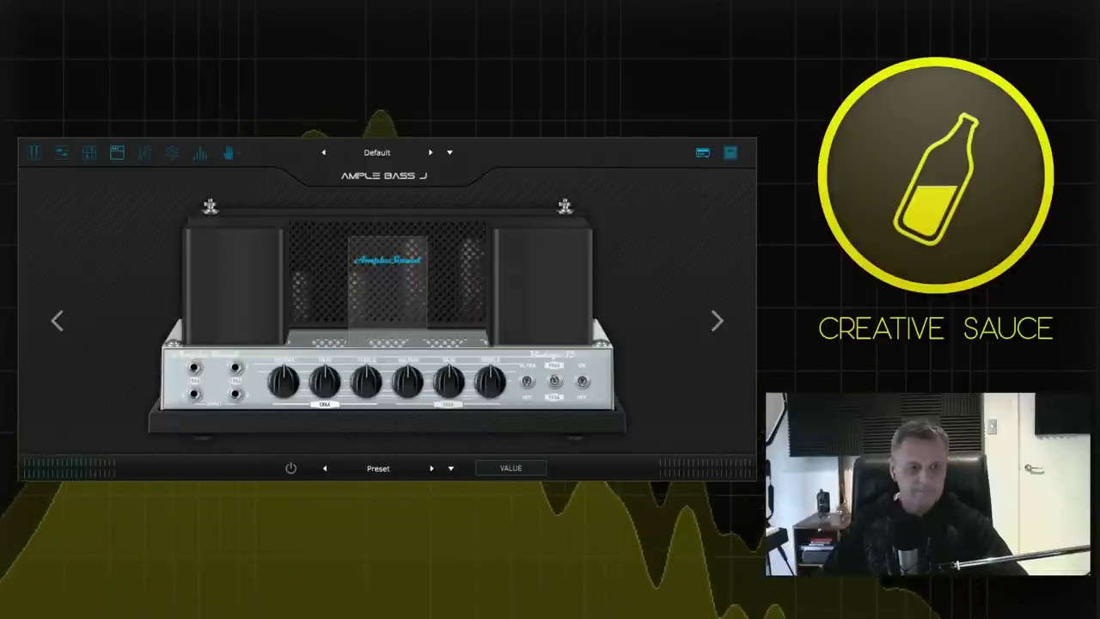
# Step: Back on the tube amp, switch it on and turn its second knob up
pyautogui.click(34, 152)
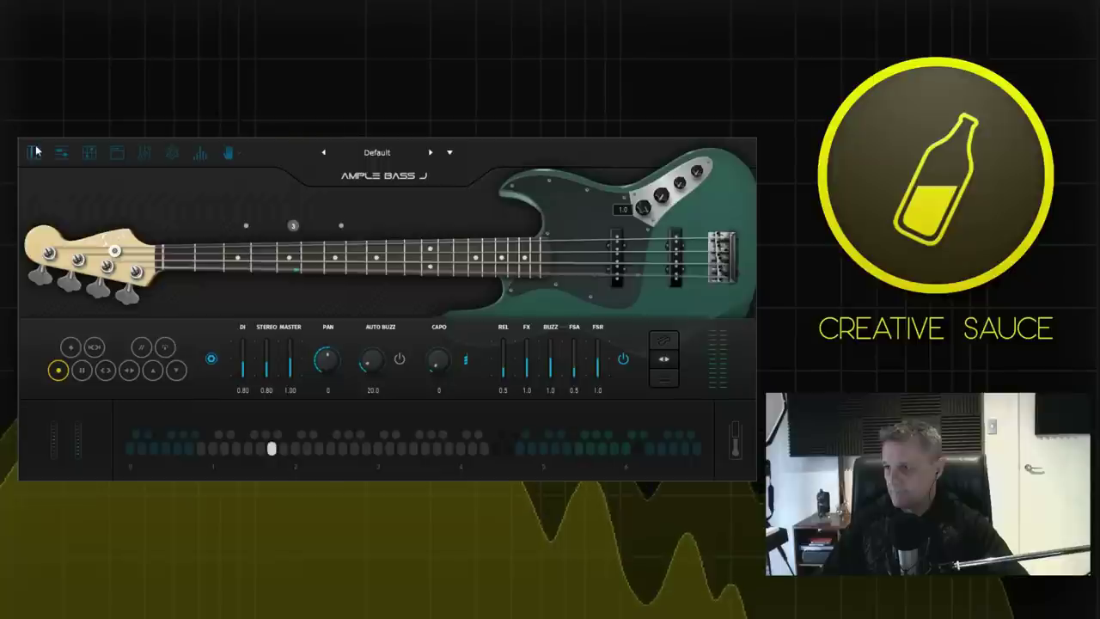
pyautogui.click(117, 153)
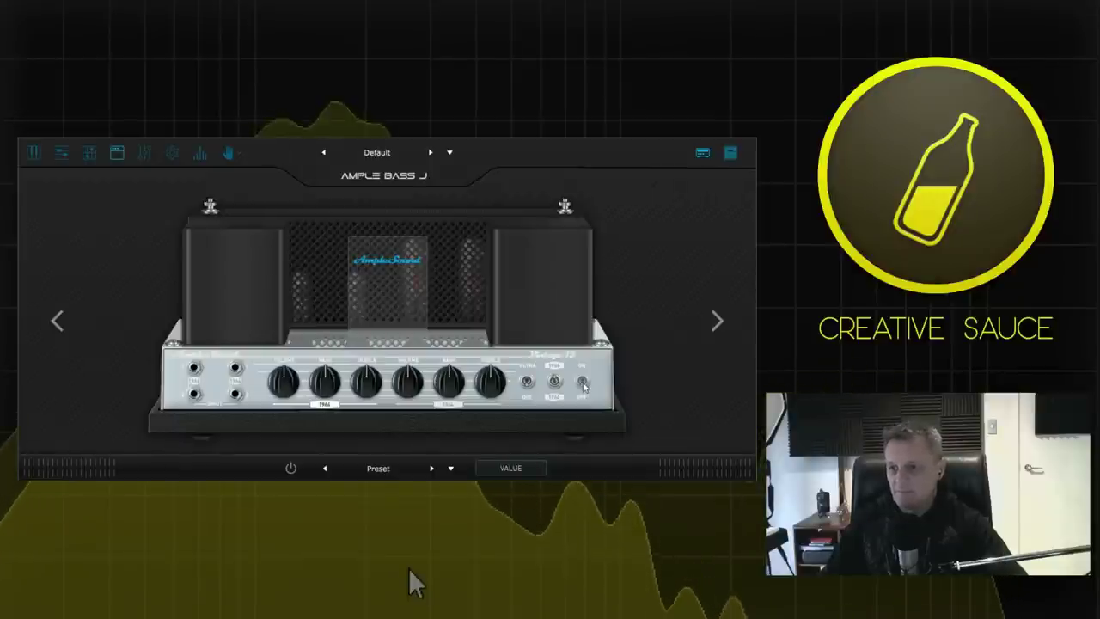
pyautogui.click(583, 384)
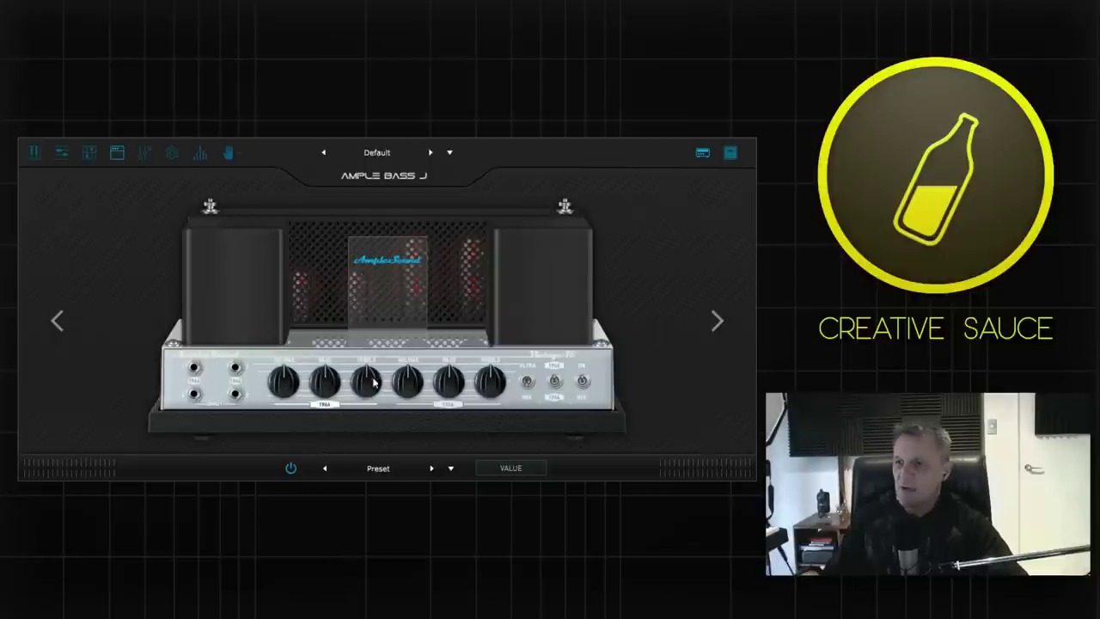
pyautogui.click(328, 375)
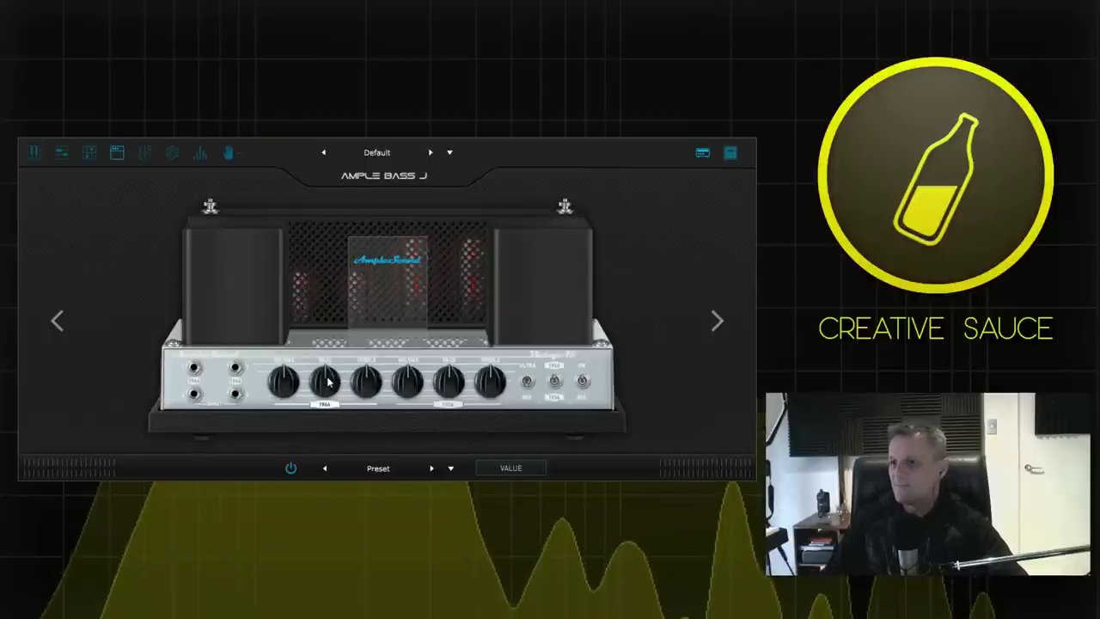
pyautogui.moveTo(328, 376); pyautogui.dragTo(398, 387)
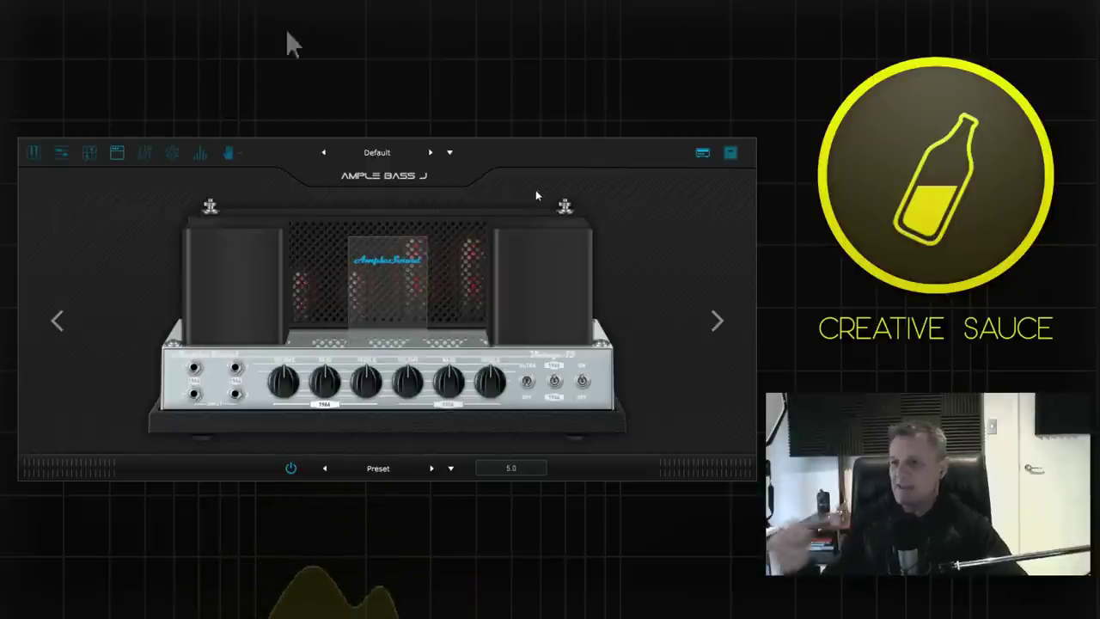
# Step: Load the Bass 500 amp and raise its Gain to 8.6, then bring it back down to about 5.3
pyautogui.click(717, 321)
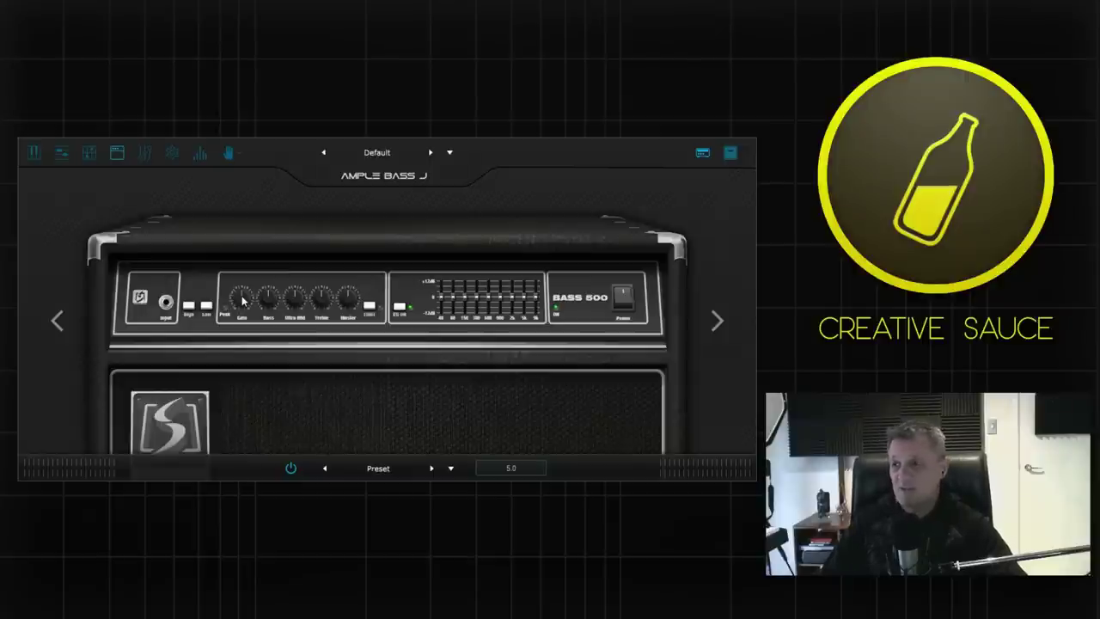
pyautogui.moveTo(243, 299); pyautogui.dragTo(239, 279)
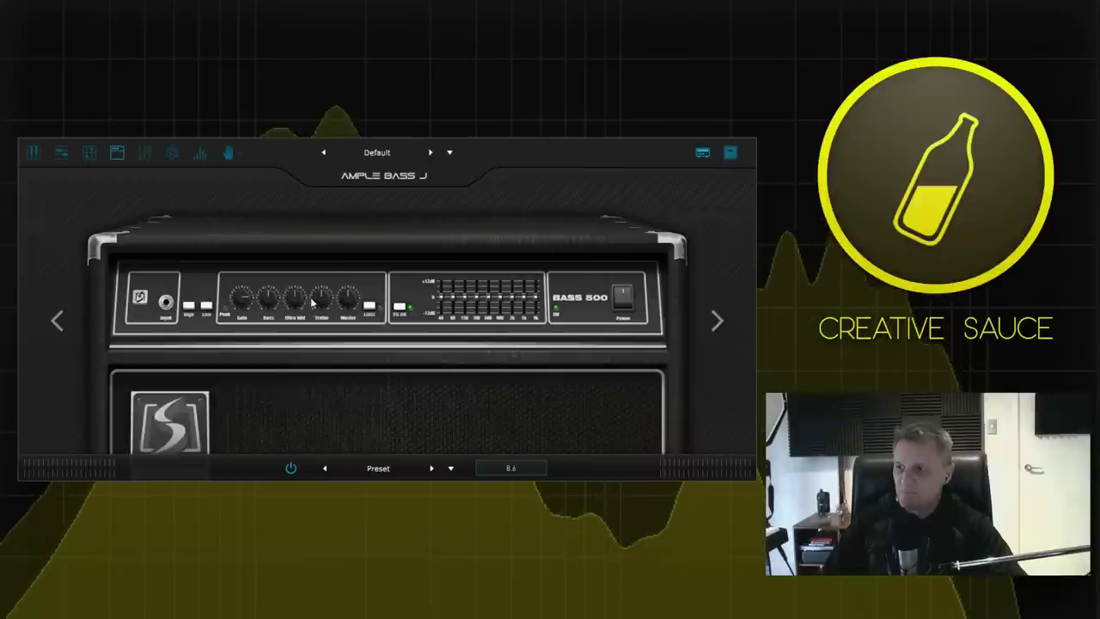
pyautogui.moveTo(245, 302); pyautogui.dragTo(249, 308)
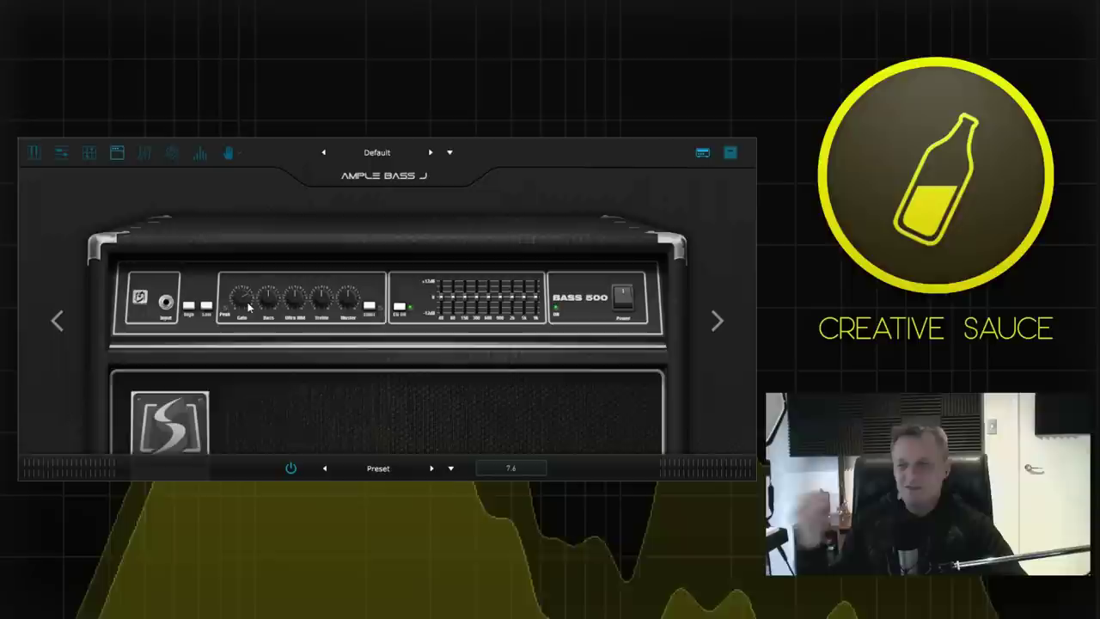
pyautogui.moveTo(245, 301); pyautogui.dragTo(246, 314)
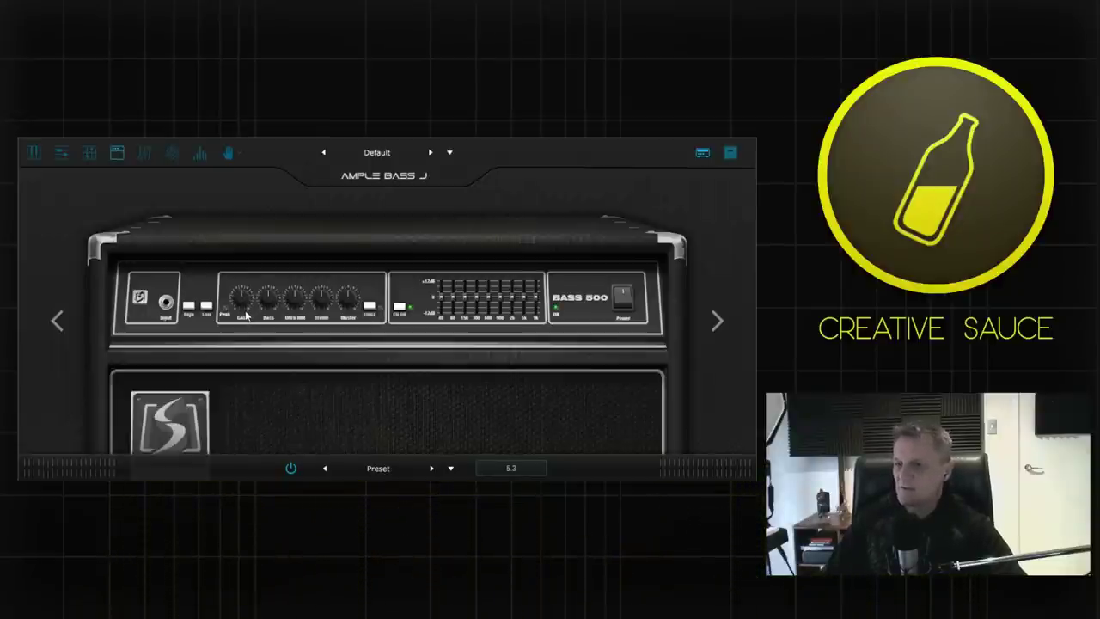
# Step: On the Bass Pro head, lower compressor to 7.4 and mid frequency to 4, then step to the tube amp
pyautogui.click(717, 321)
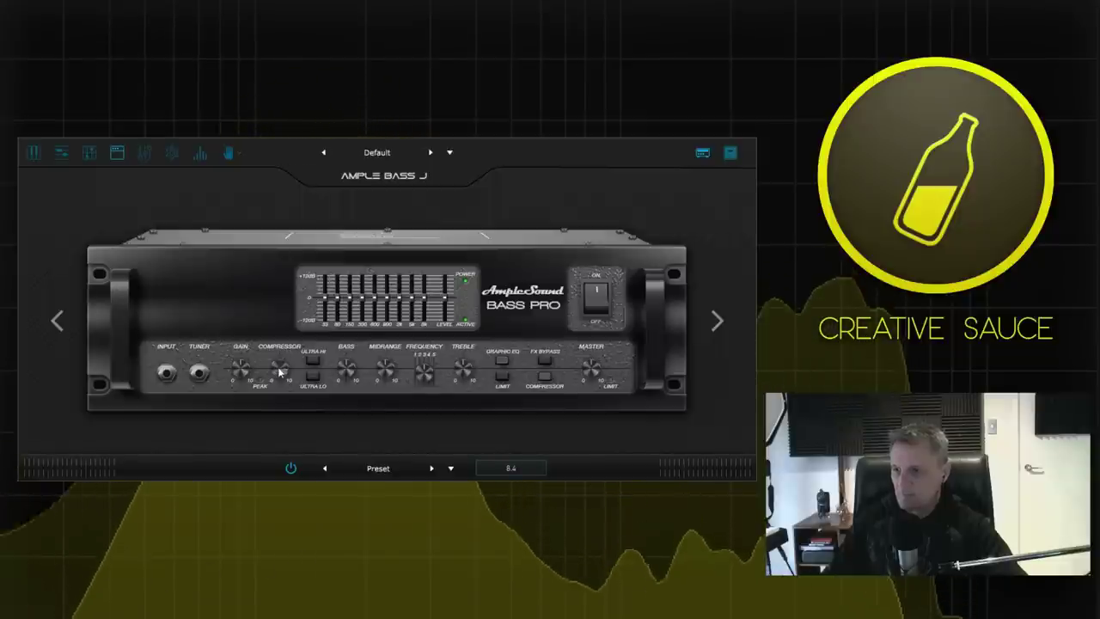
pyautogui.moveTo(280, 370); pyautogui.dragTo(282, 383)
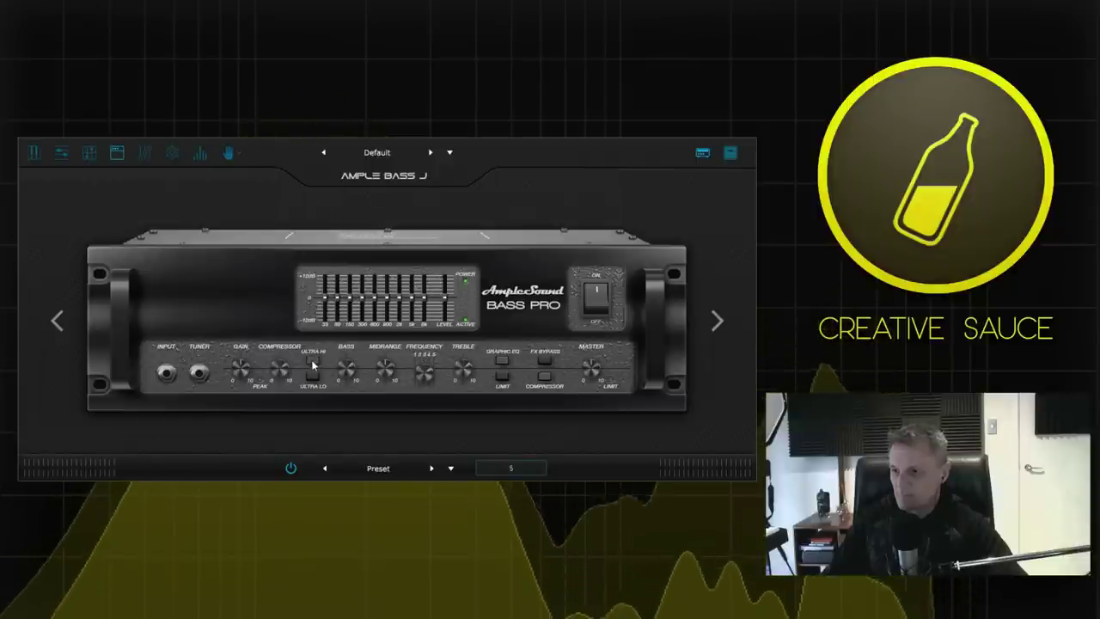
pyautogui.moveTo(427, 371); pyautogui.dragTo(432, 403)
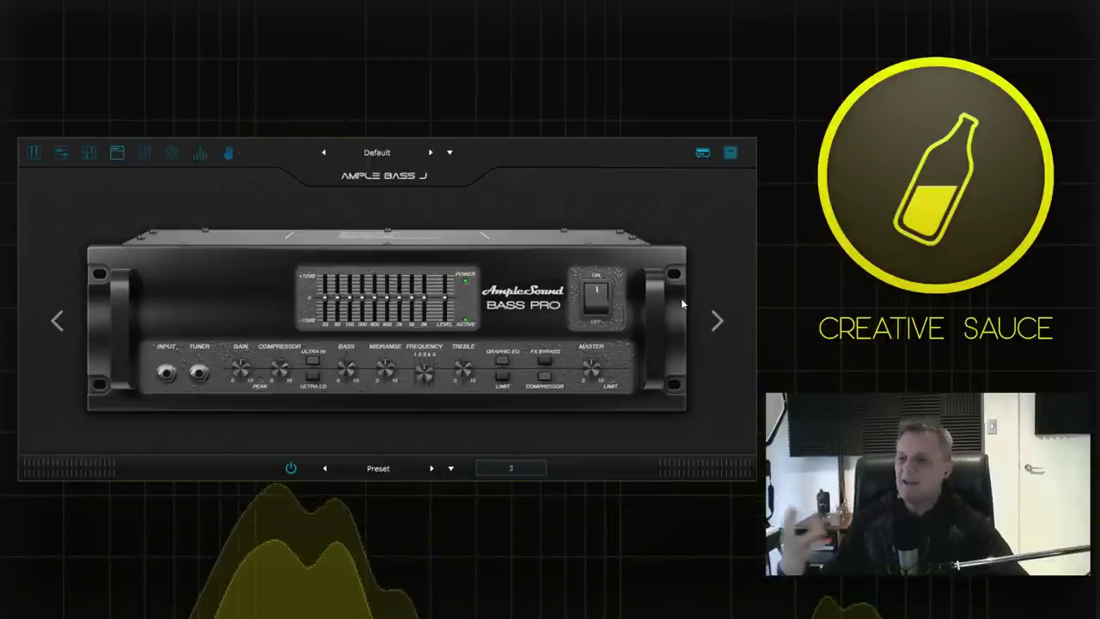
pyautogui.click(717, 322)
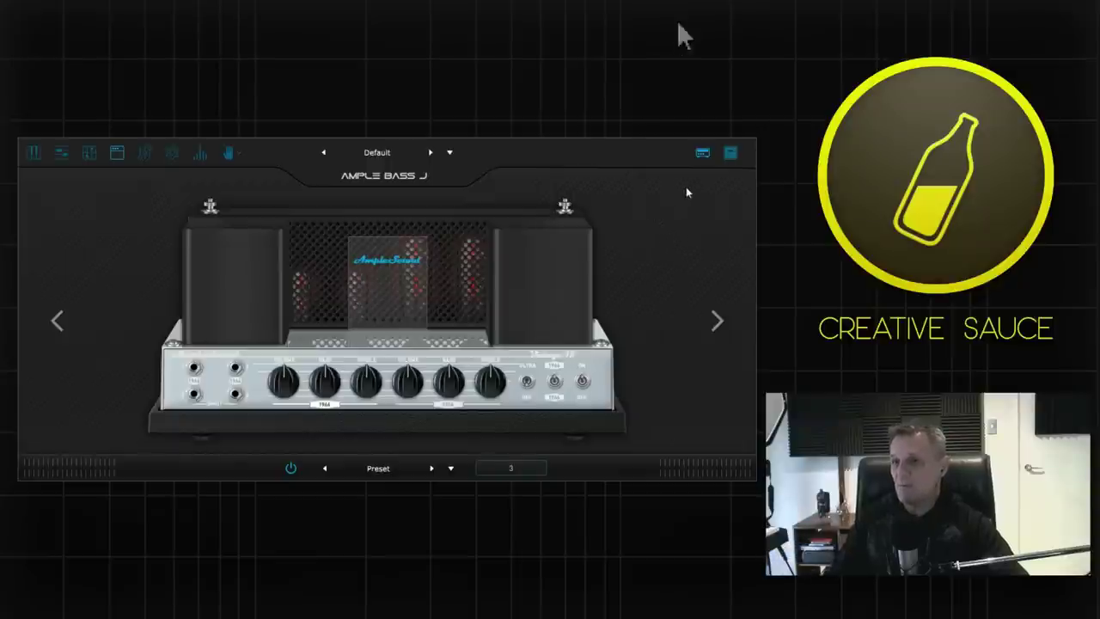
# Step: Show the cabinet page with its Dyn57, Room, DI and 1x15 mixer channels
pyautogui.click(730, 153)
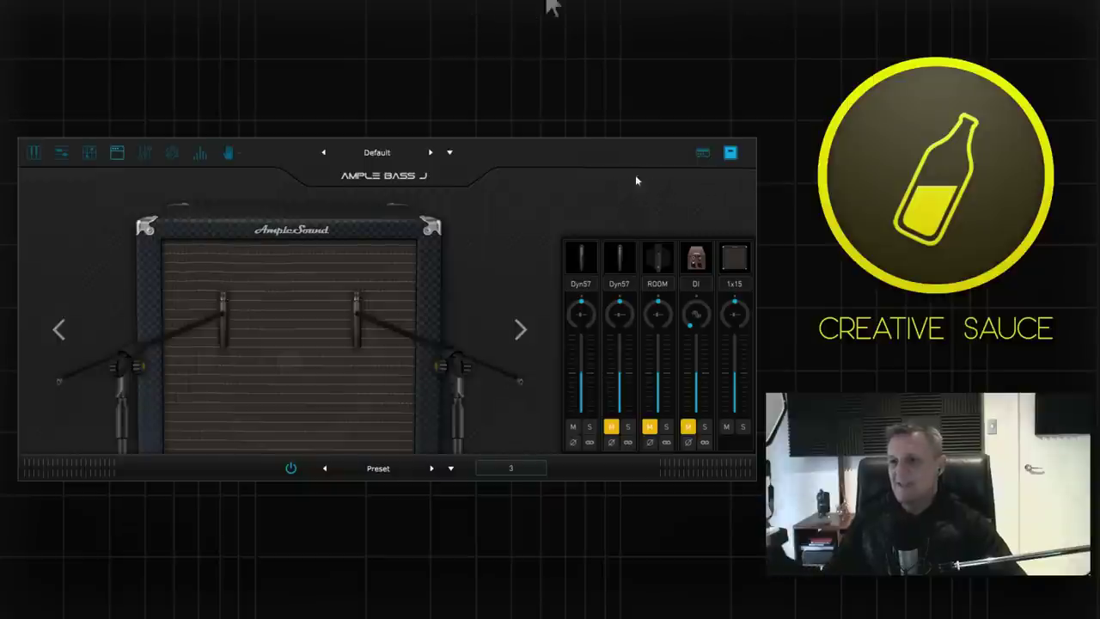
pyautogui.click(701, 155)
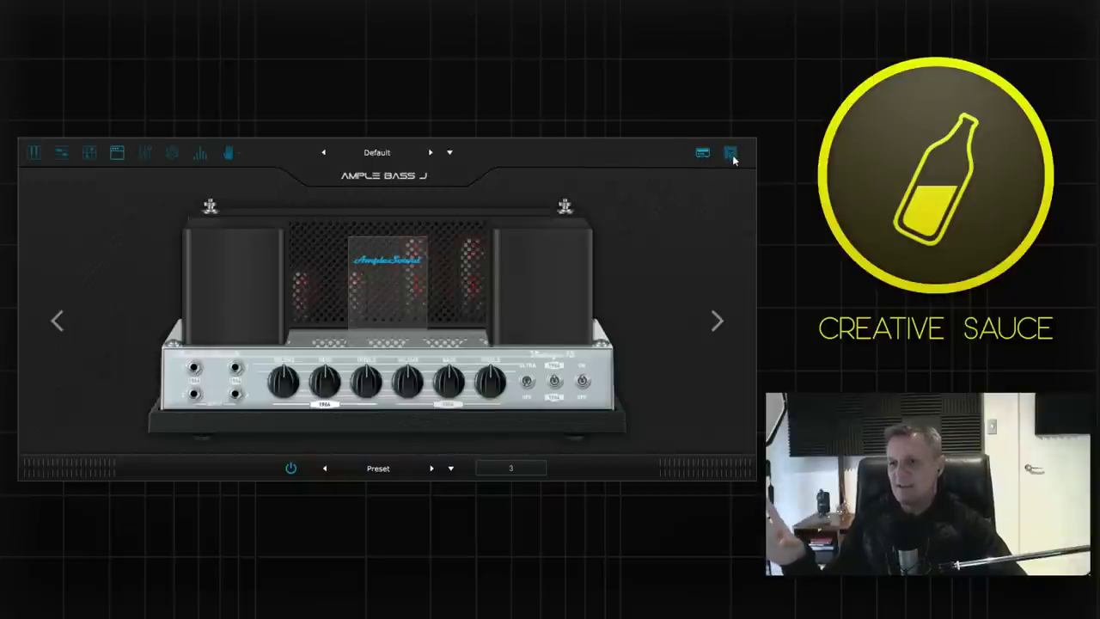
pyautogui.click(731, 154)
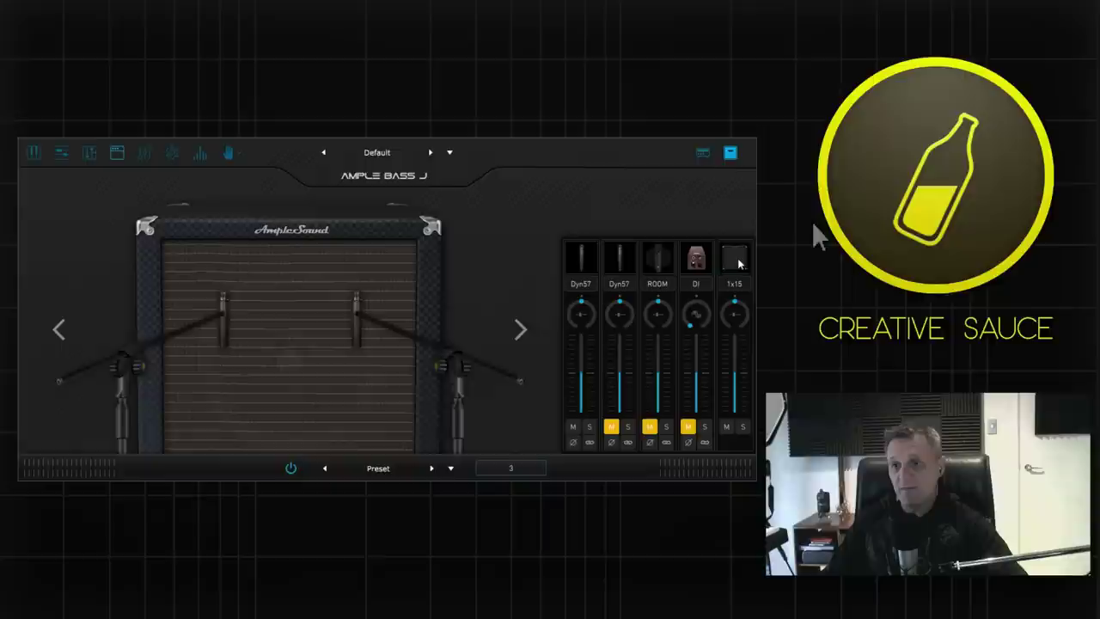
# Step: Cycle the cabinet through 2x10, 4x10, 8x10 and 1x15, then around again to settle on 8x10
pyautogui.click(739, 263)
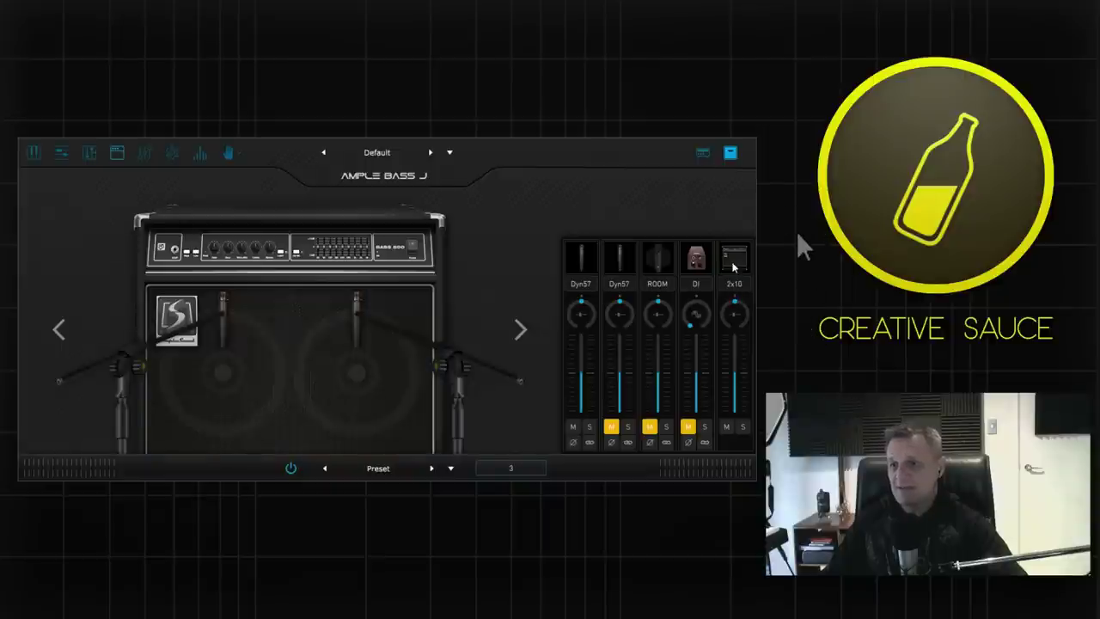
pyautogui.click(735, 266)
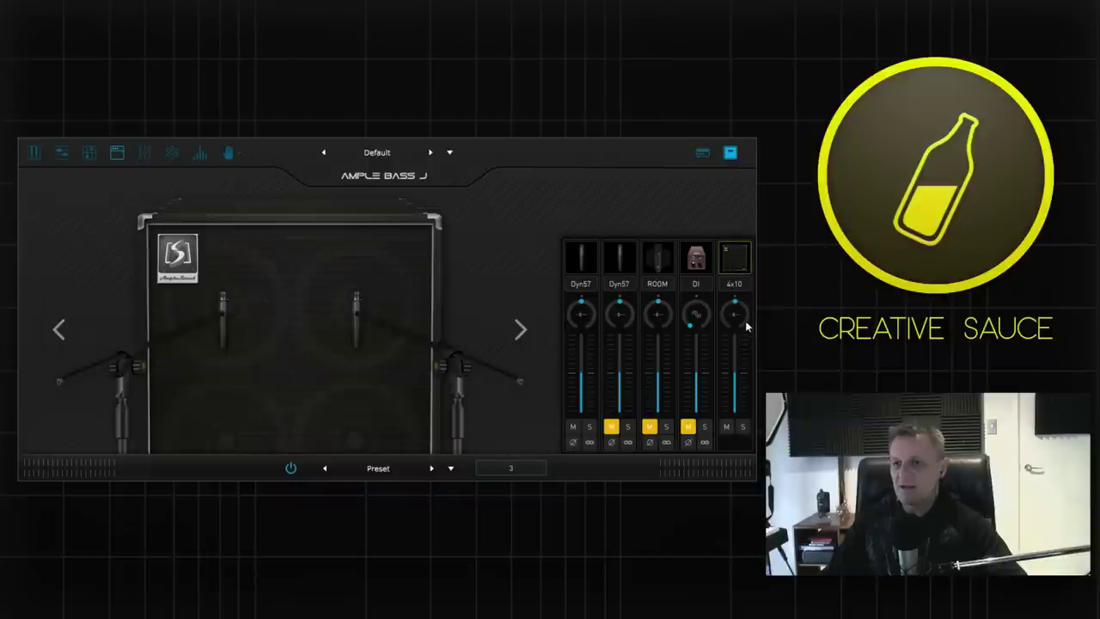
pyautogui.click(745, 317)
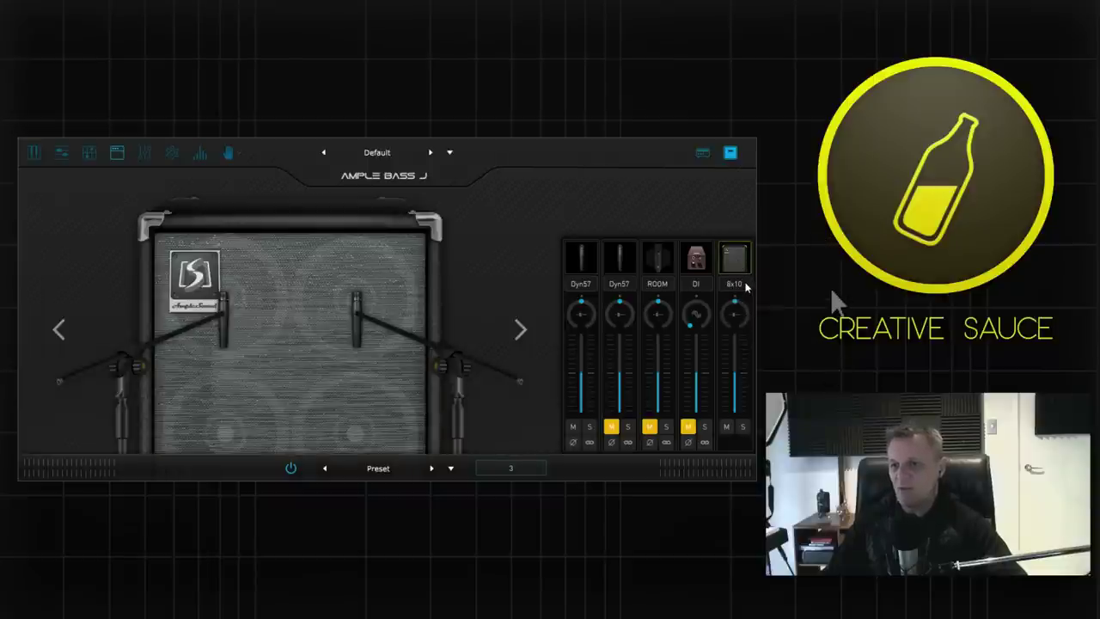
pyautogui.click(744, 289)
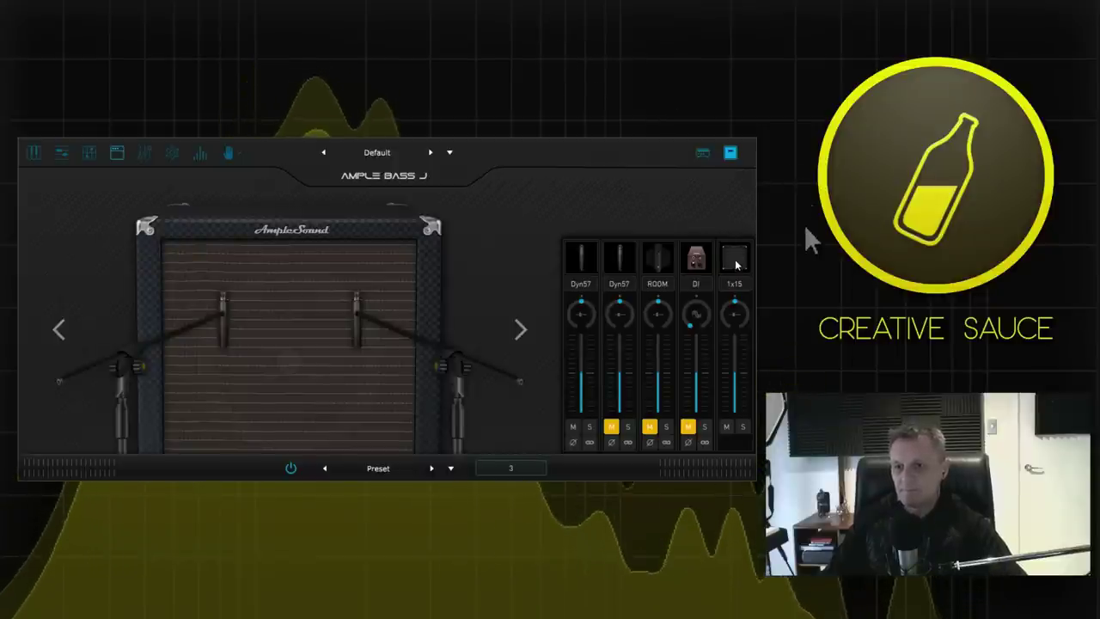
pyautogui.click(735, 261)
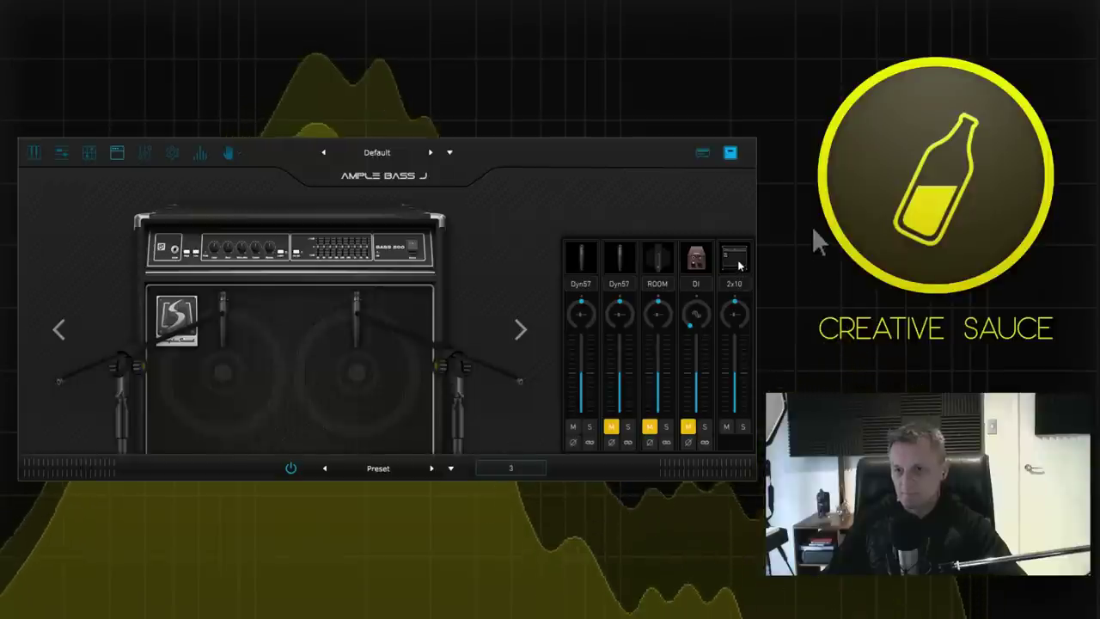
pyautogui.click(738, 262)
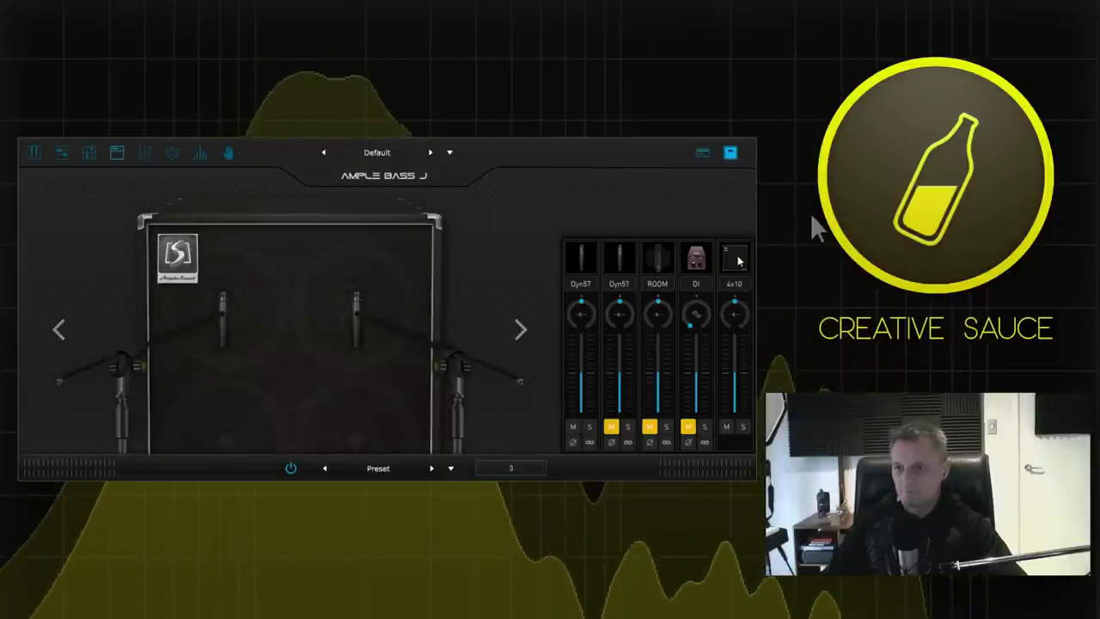
pyautogui.click(738, 261)
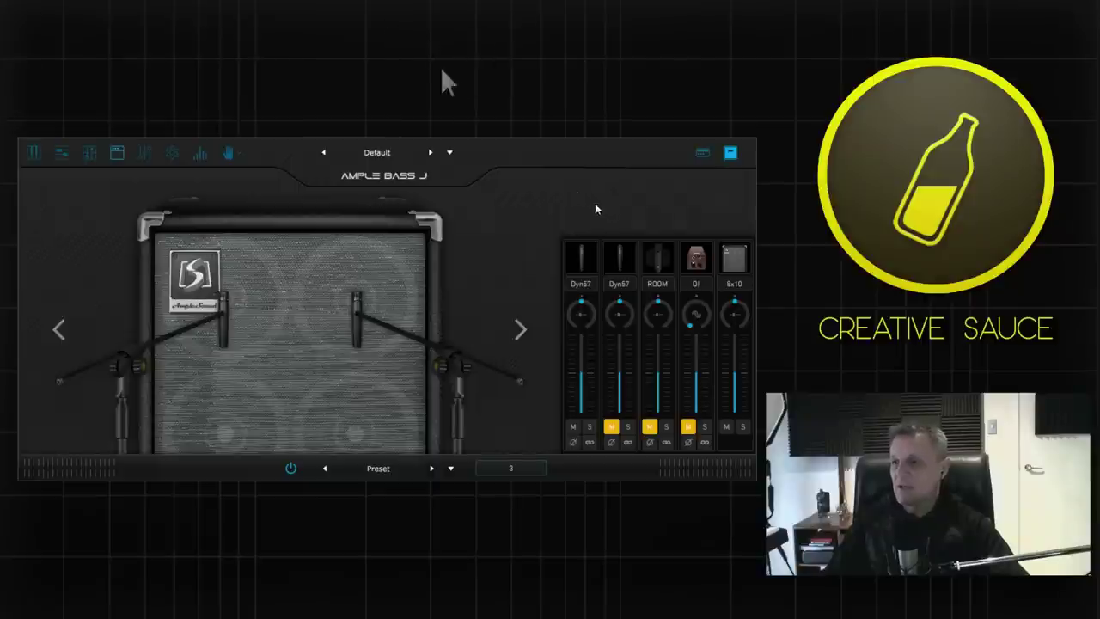
# Step: Change the first Dyn57 mic to the Con414, stepping past Dyn421 and Con87
pyautogui.click(587, 270)
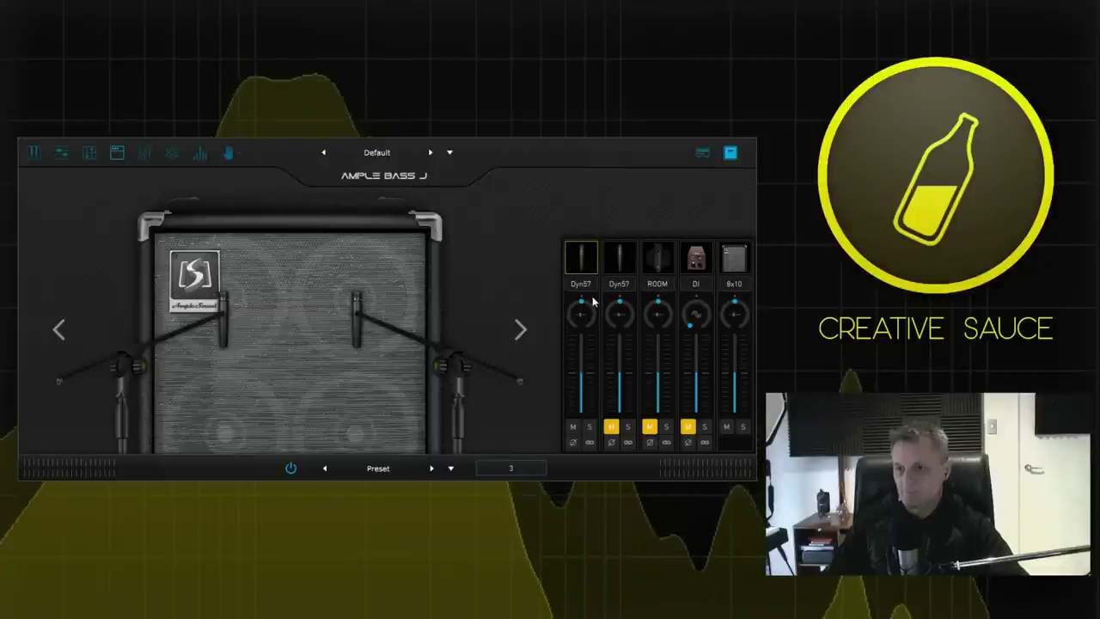
pyautogui.scroll(-1, 593, 295)
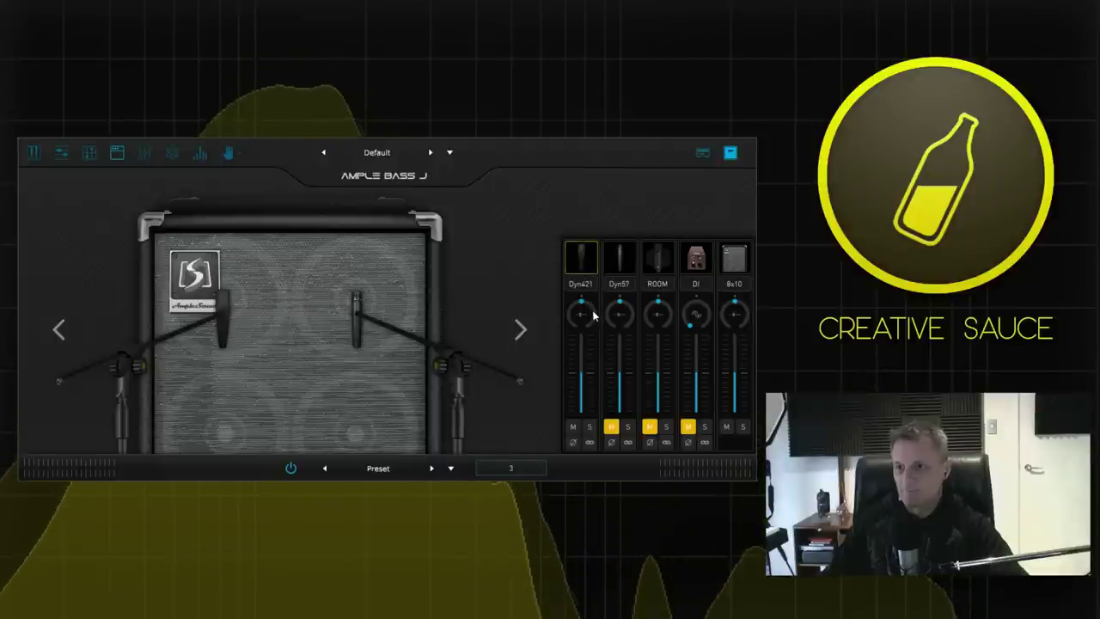
pyautogui.scroll(-1, 582, 267)
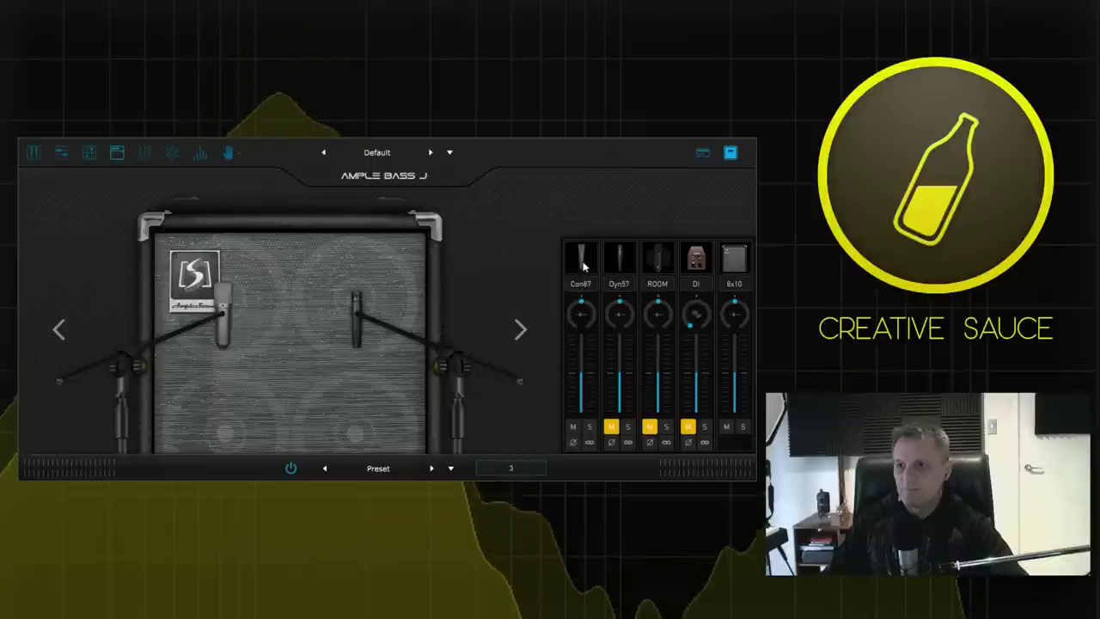
pyautogui.scroll(-1, 583, 266)
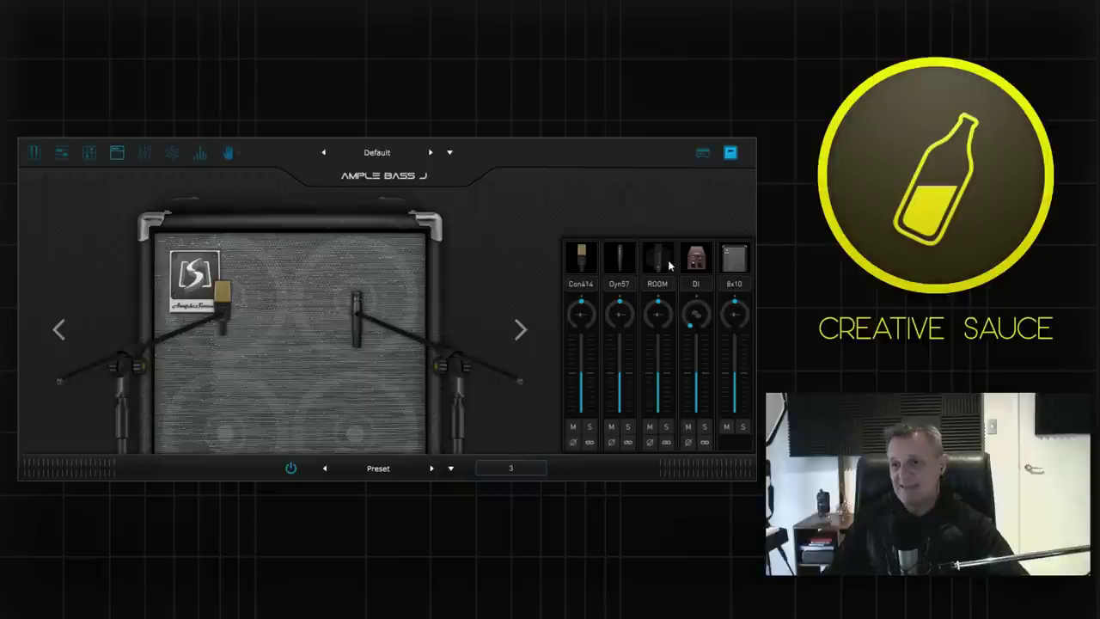
# Step: Rebalance the mic channel fader levels around the Con414 channel
pyautogui.moveTo(698, 378); pyautogui.dragTo(698, 390)
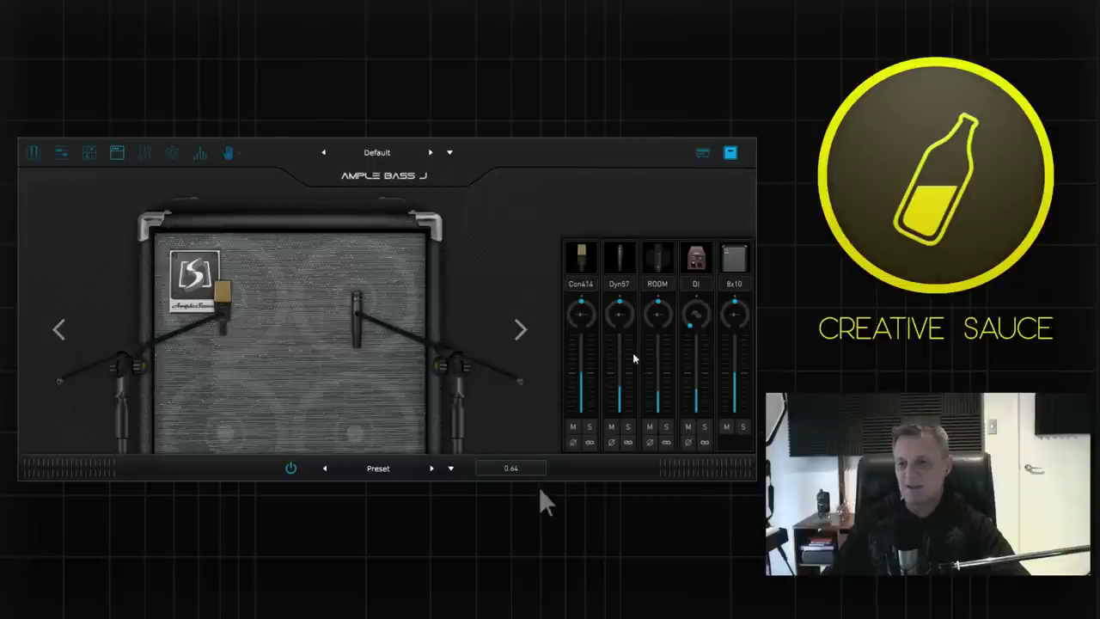
pyautogui.click(583, 378)
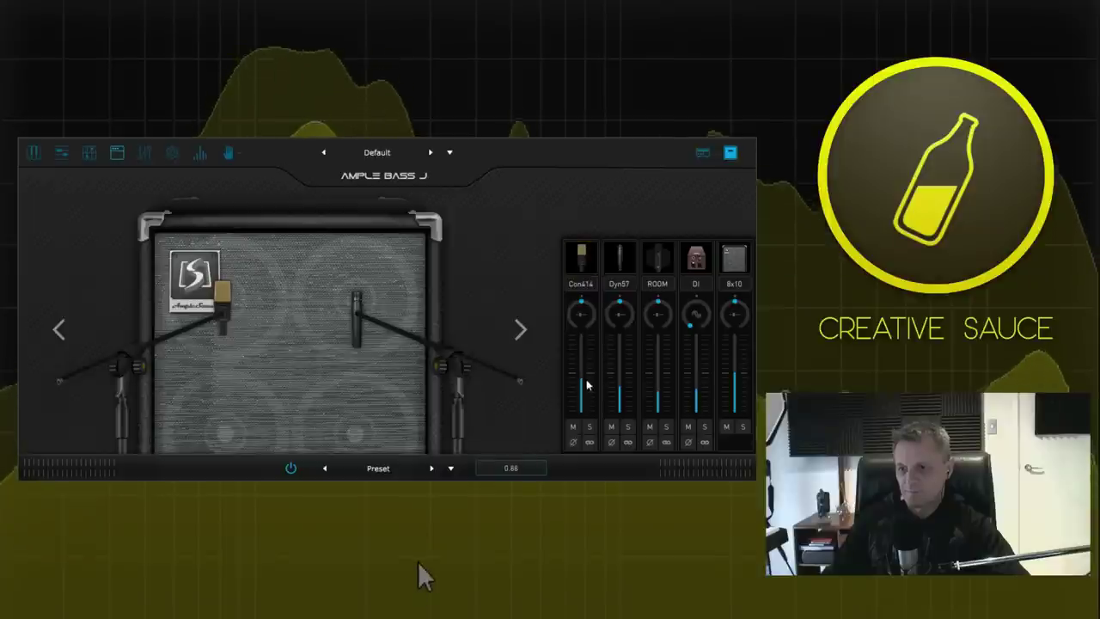
pyautogui.moveTo(698, 384); pyautogui.dragTo(621, 362)
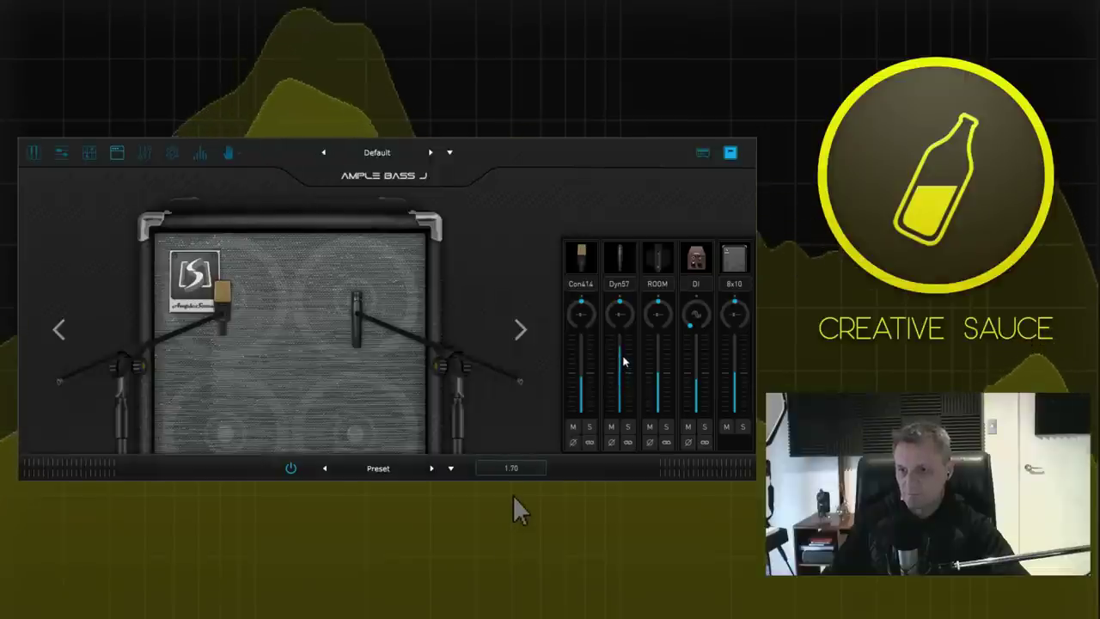
# Step: Set the cabinet to 1x15, lower the Dyn57 level, and pan Con414 left and Dyn57 right
pyautogui.click(735, 271)
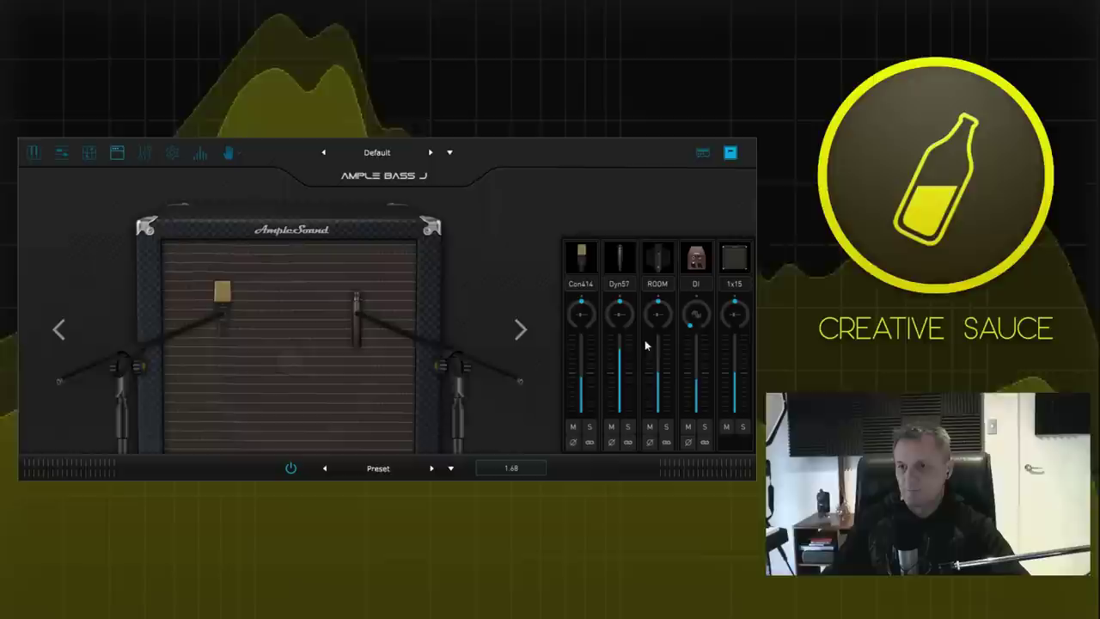
pyautogui.moveTo(622, 356); pyautogui.dragTo(621, 369)
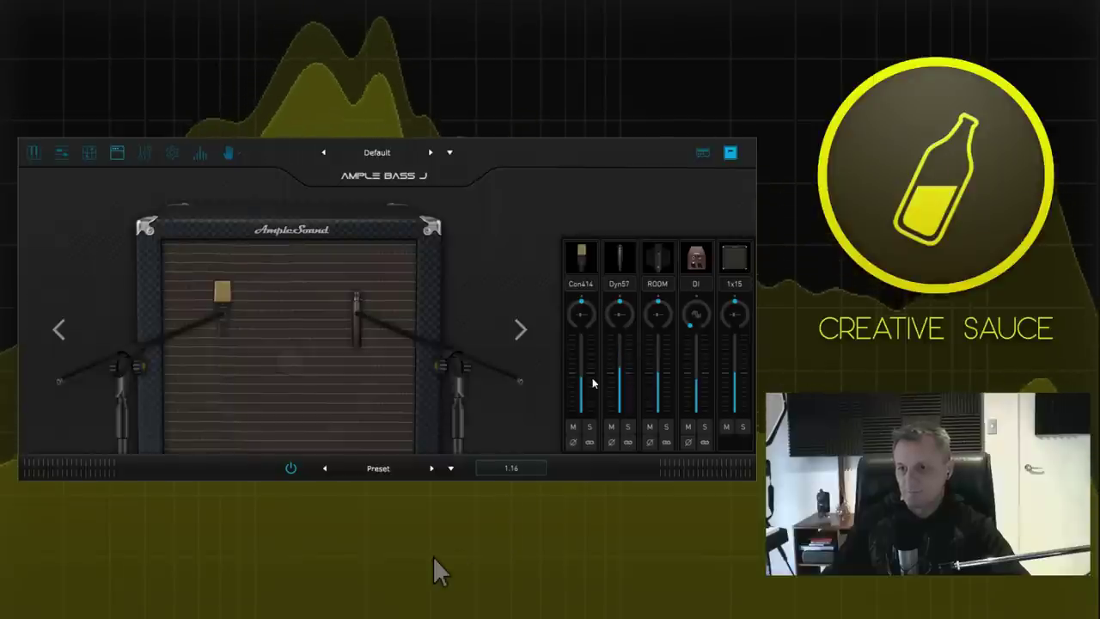
pyautogui.moveTo(581, 314); pyautogui.dragTo(583, 337)
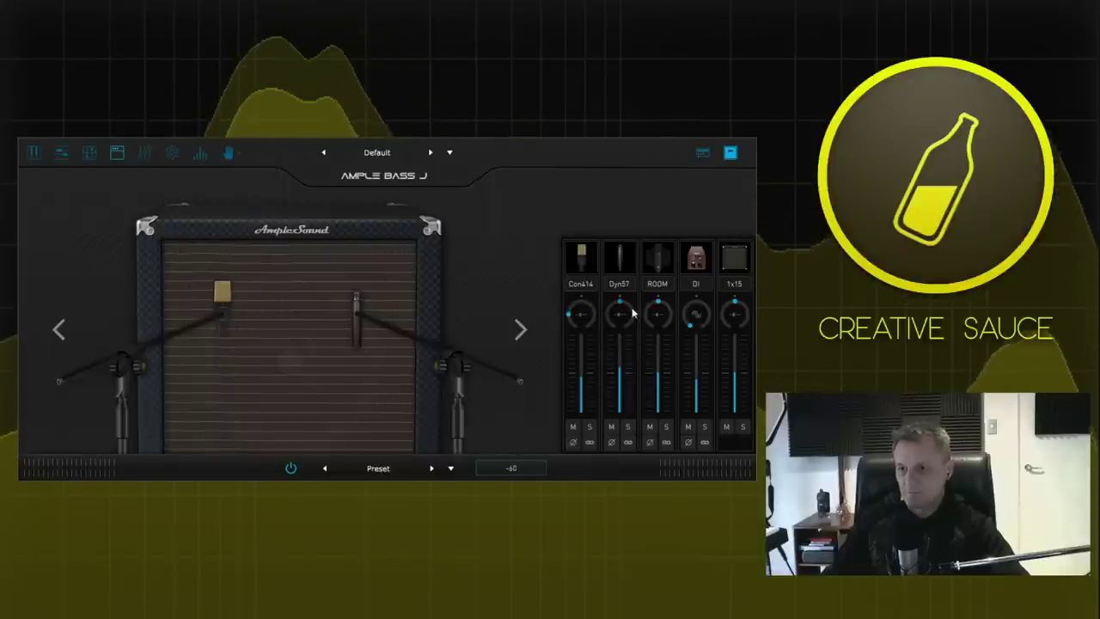
pyautogui.moveTo(626, 302); pyautogui.dragTo(622, 283)
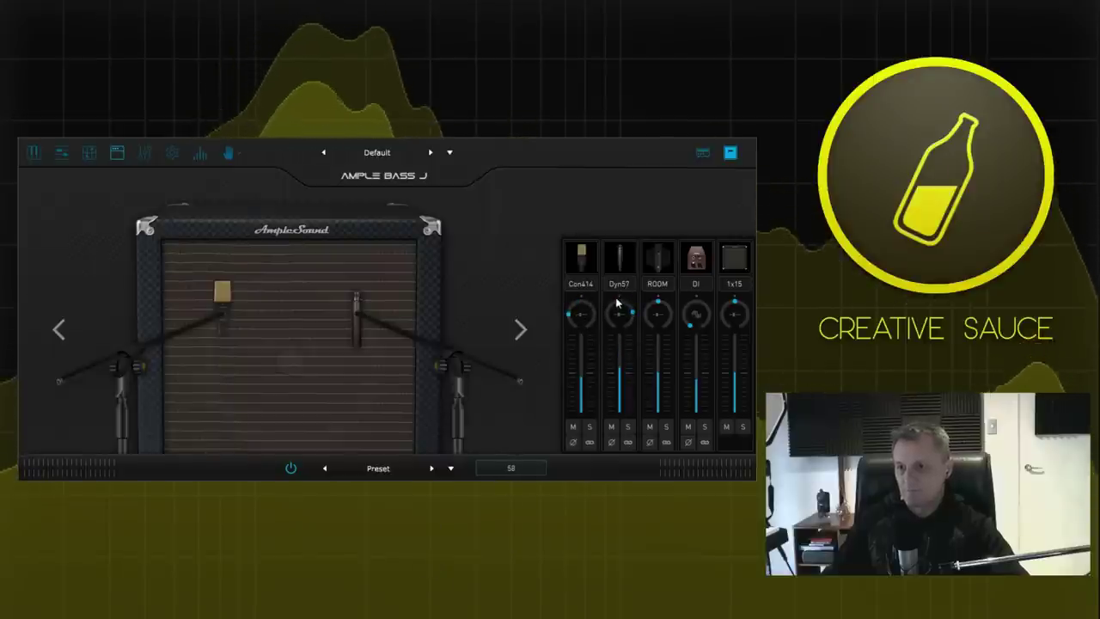